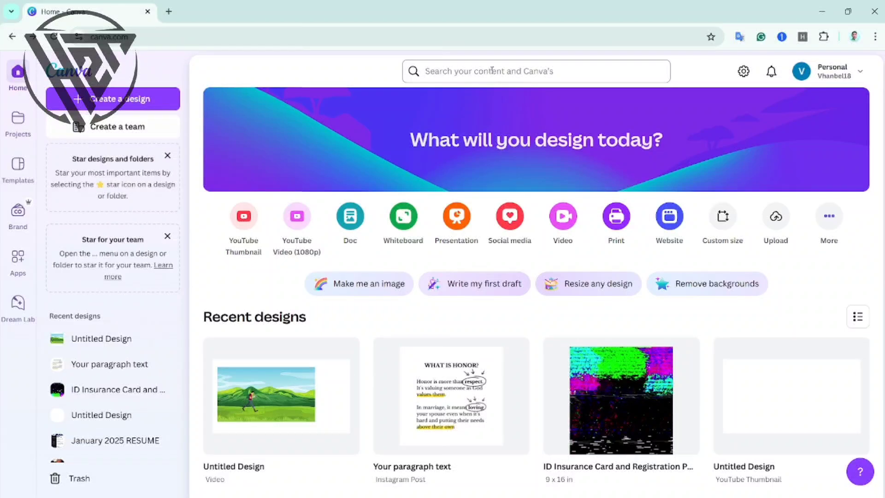
Step: Search the templates for "logo" and open the preview of the Blue and White Circle Surfing Club Logo
click(492, 70)
click(447, 130)
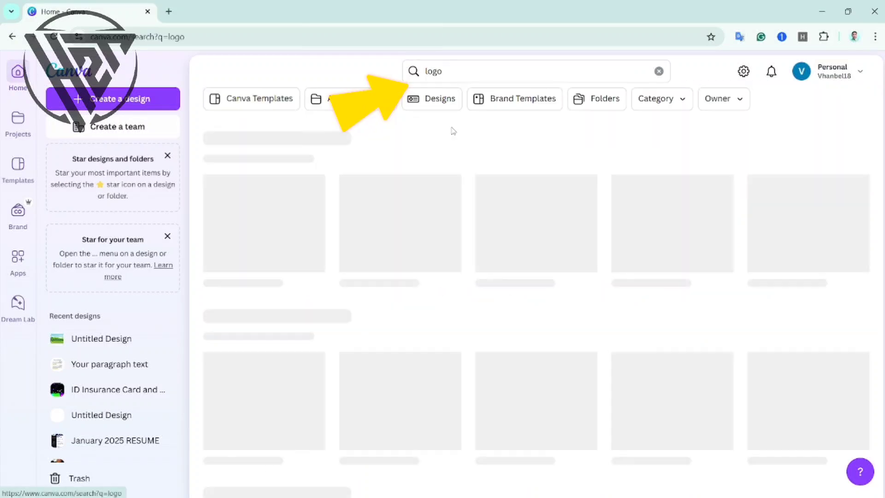
scroll(687, 276, down, 4)
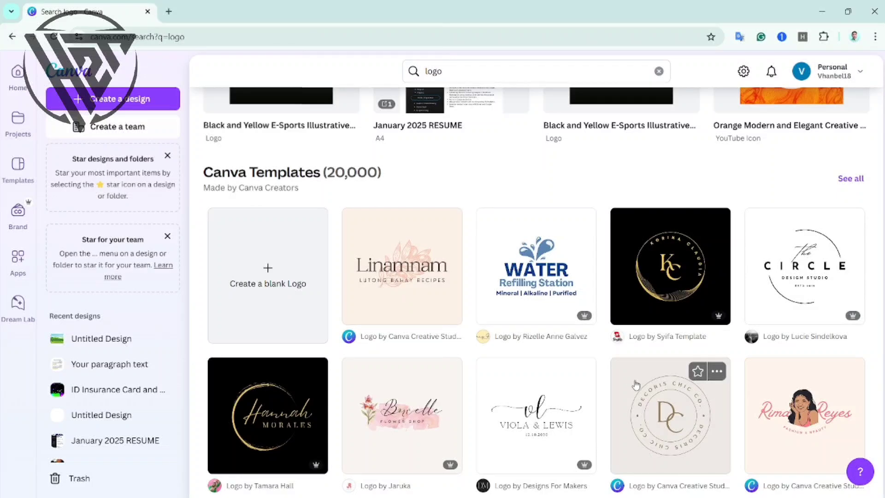
scroll(641, 380, down, 1)
scroll(641, 380, down, 2)
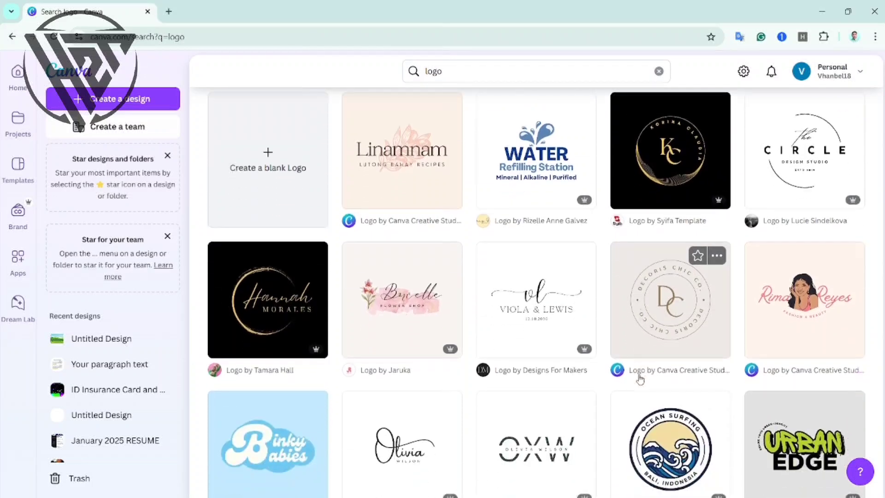
scroll(640, 380, down, 1)
scroll(640, 379, up, 2)
scroll(702, 387, down, 2)
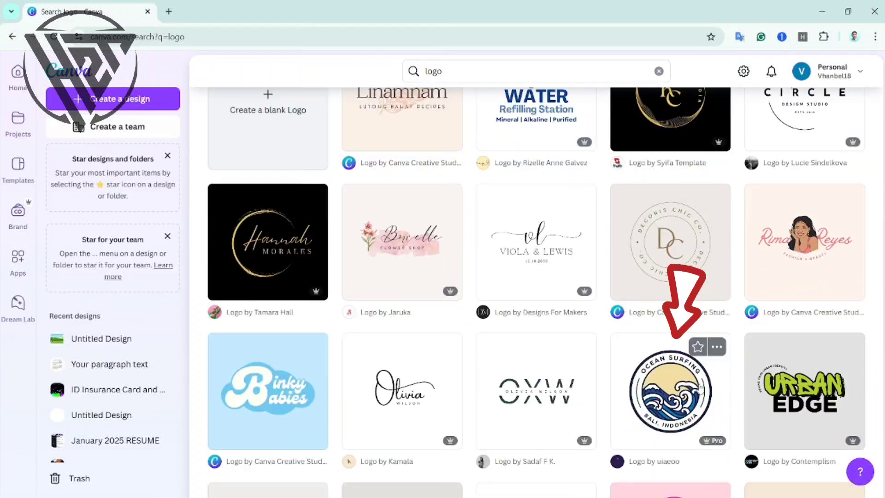
click(673, 405)
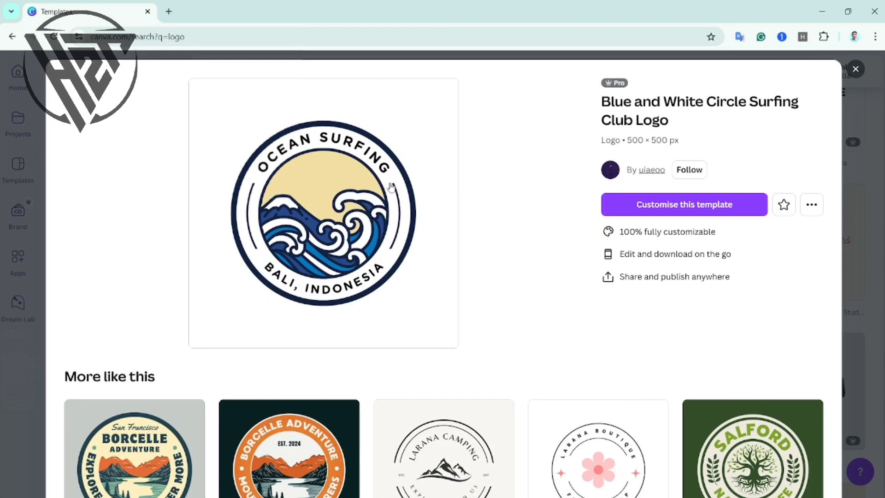
Step: Choose the Red Blue Lake Mountain Outdoor Circle Logo from the similar templates and open it for customising
scroll(319, 296, down, 1)
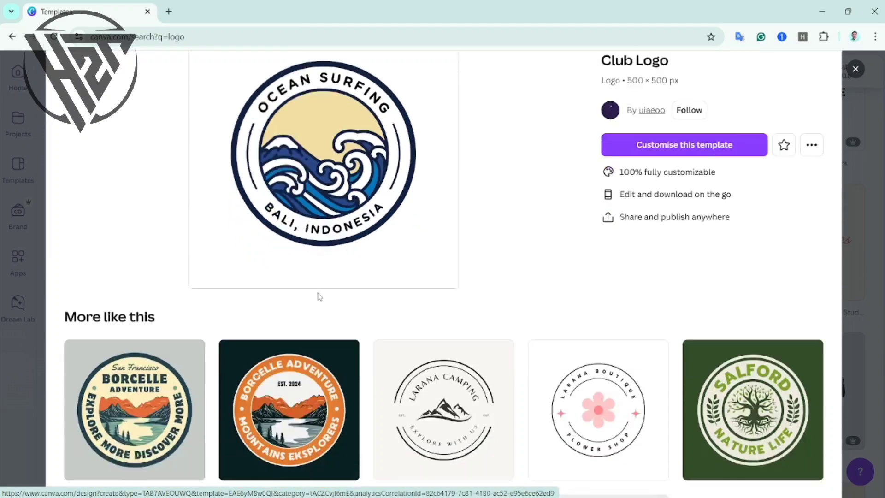
scroll(319, 296, down, 1)
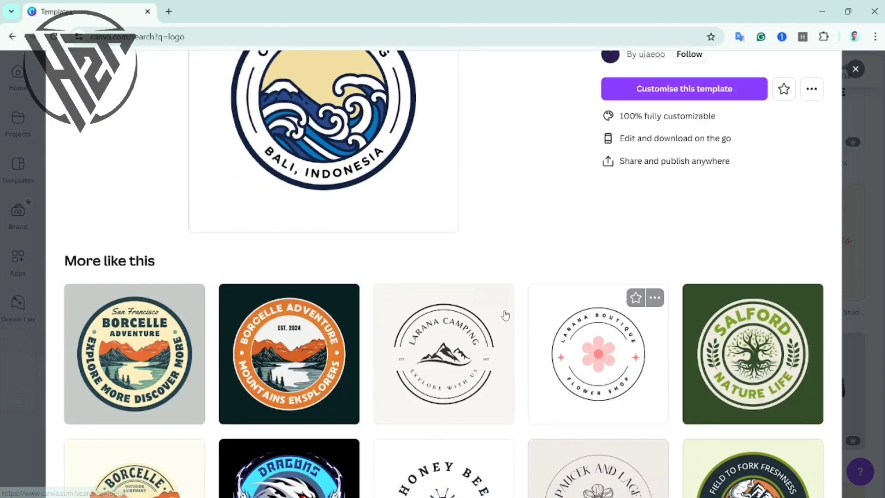
scroll(341, 206, down, 3)
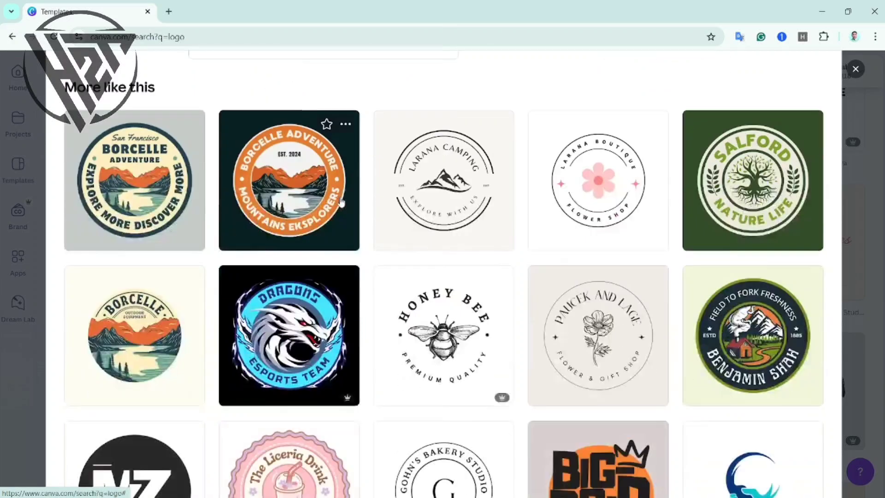
click(147, 332)
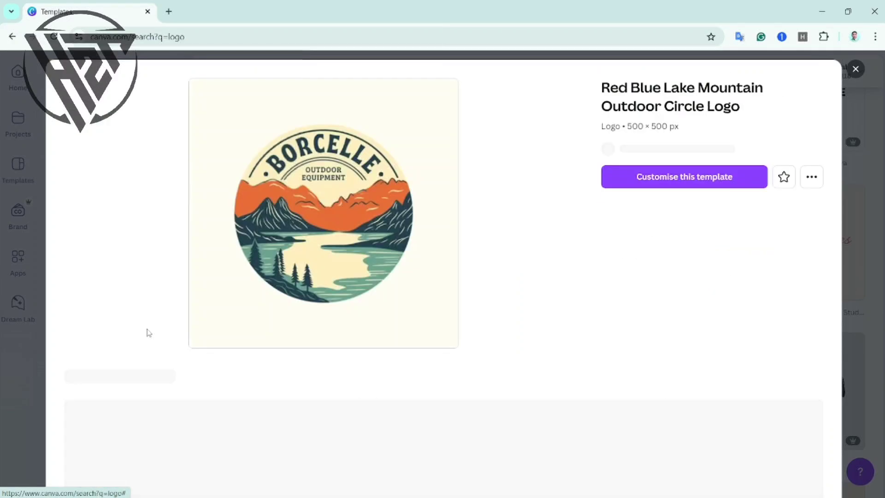
click(354, 229)
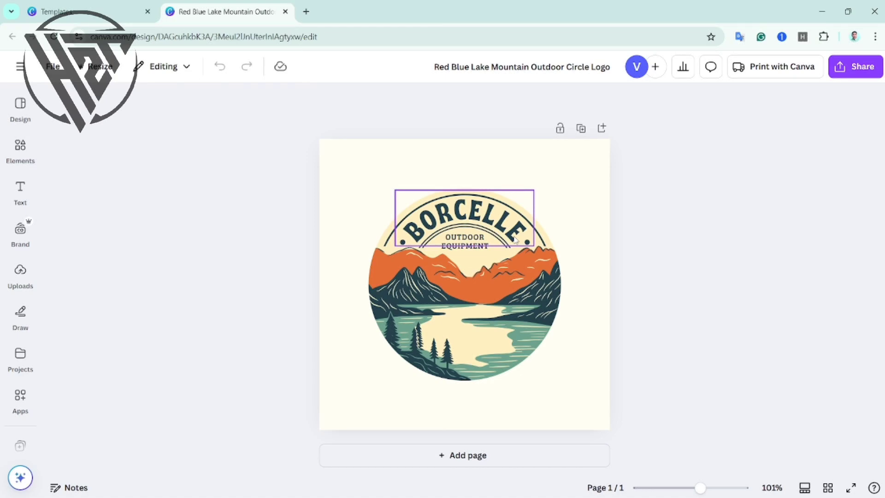
Step: Replace the curved BORCELLE text in the logo with "Casiguran"
double_click(516, 239)
key(BackSpace)
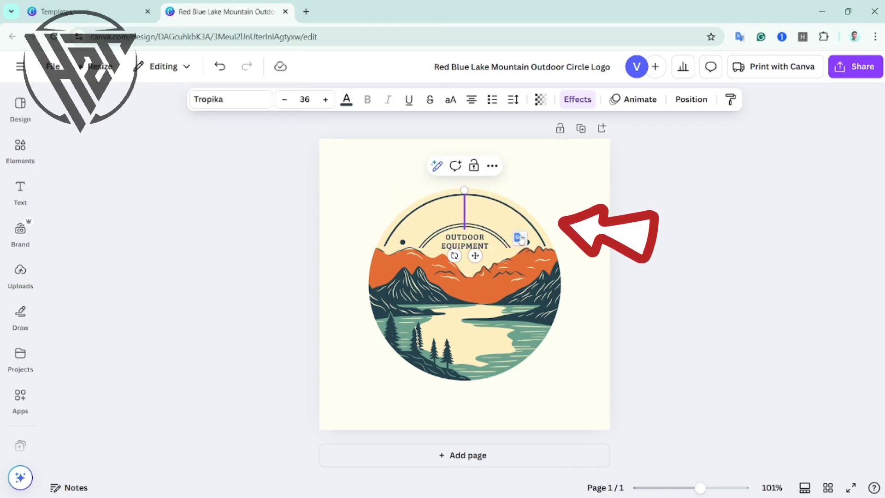
text(Cas)
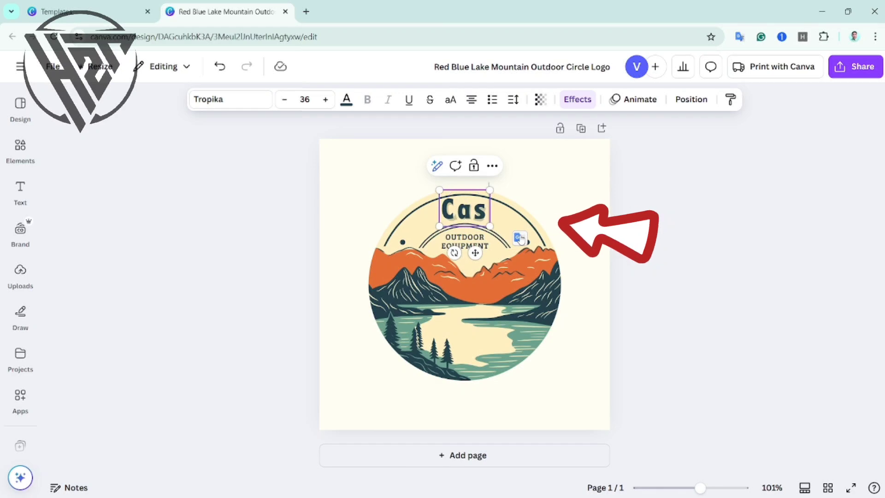
text(iguran)
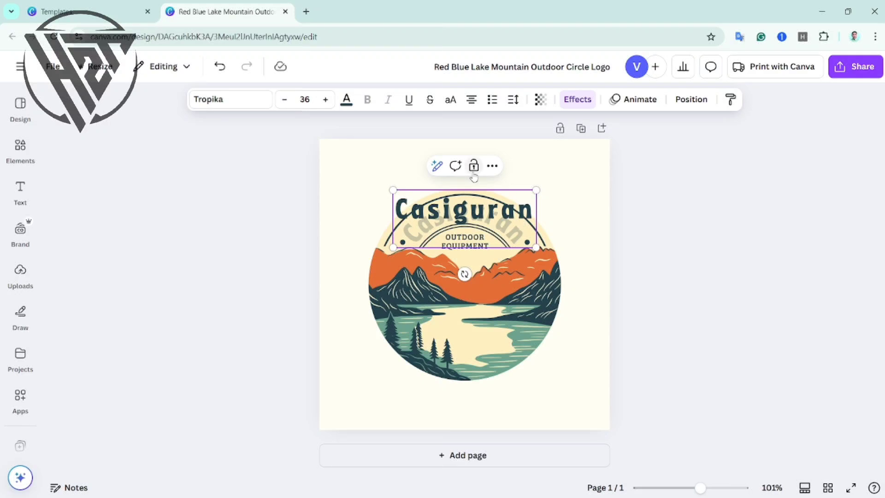
click(456, 166)
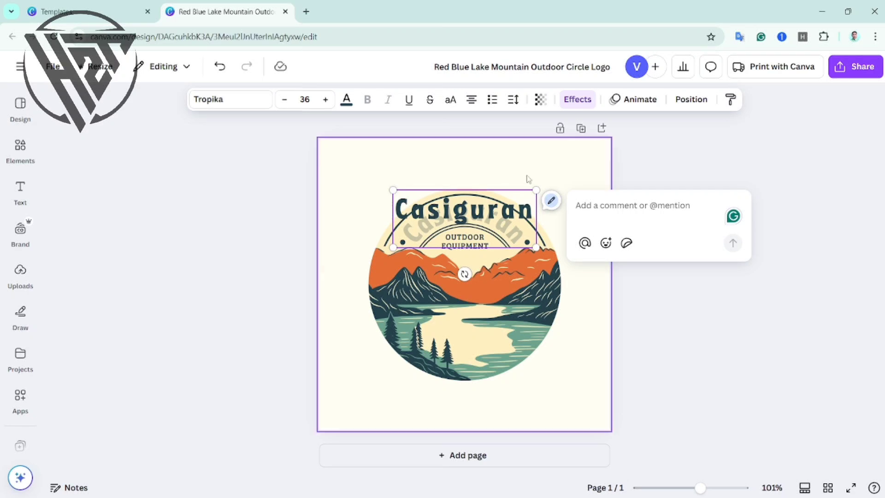
click(556, 176)
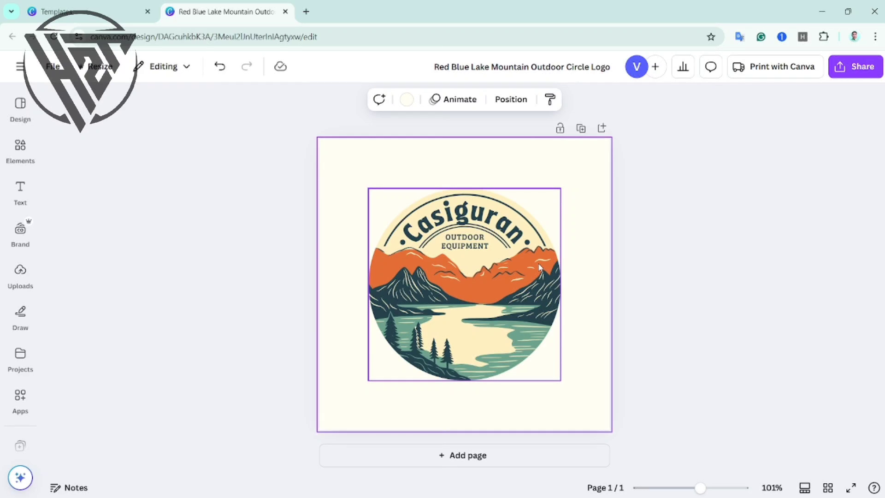
Step: Recolour the pale yellow areas of the circular landscape graphic with the off-white document colour
click(520, 285)
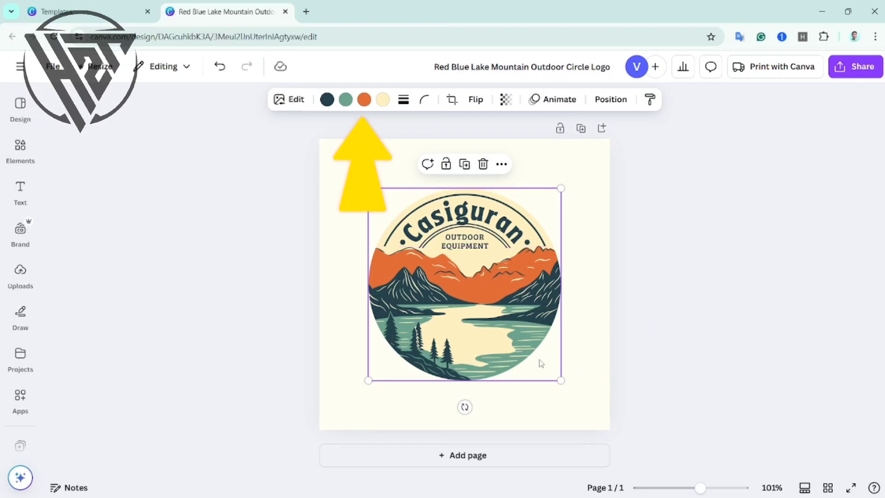
click(383, 99)
click(136, 193)
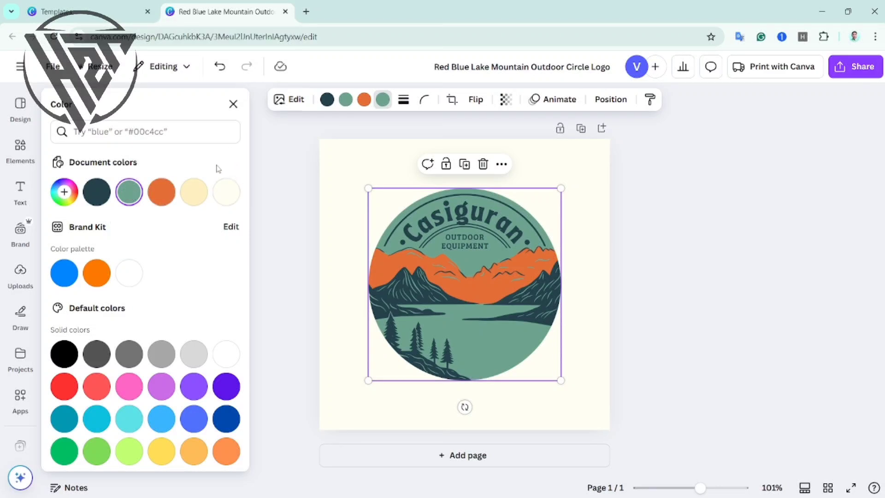
click(202, 190)
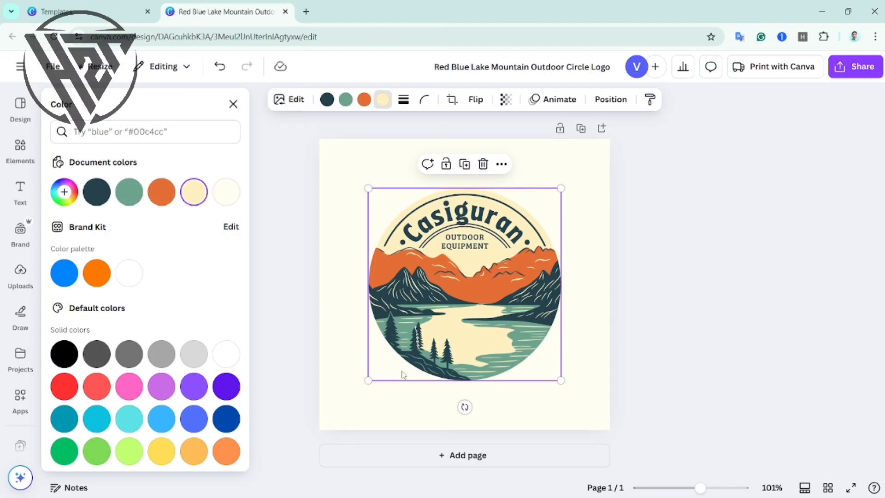
click(226, 192)
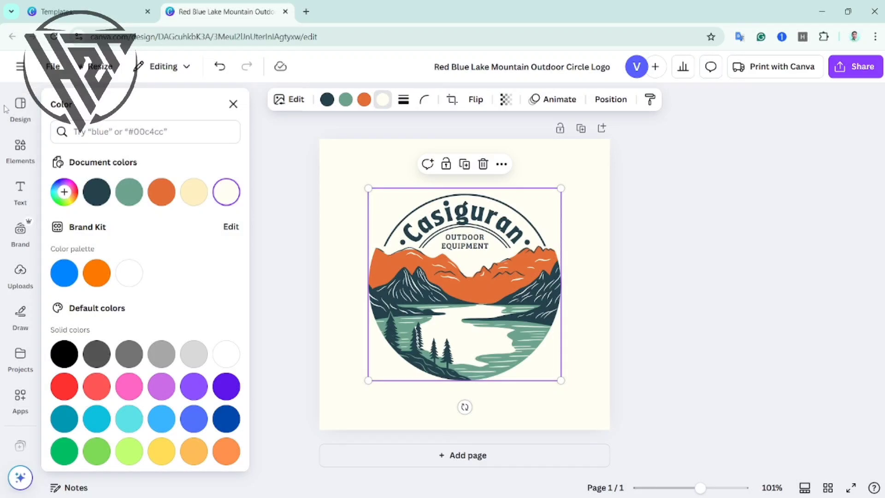
Step: Search the design elements for "birds flying"
click(20, 149)
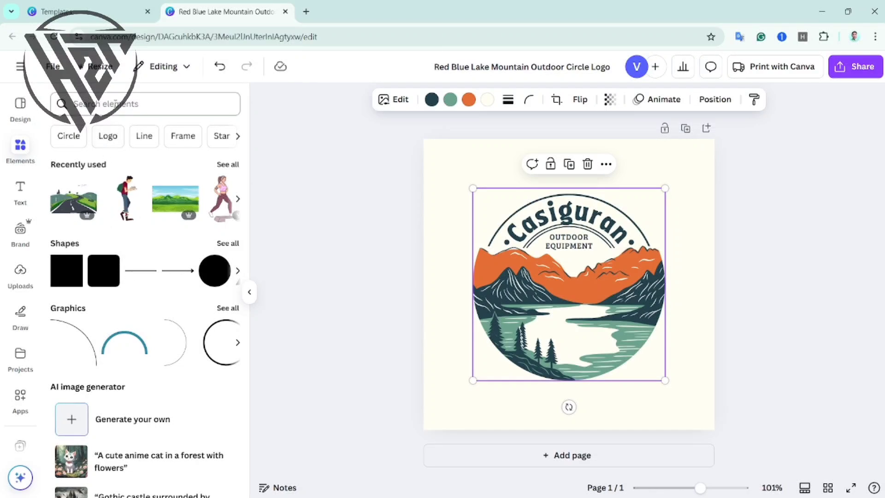
click(115, 103)
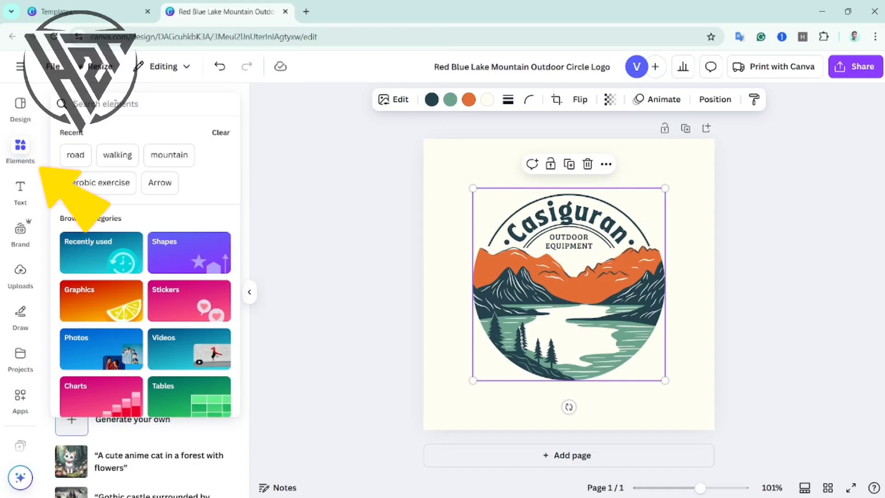
text(ri)
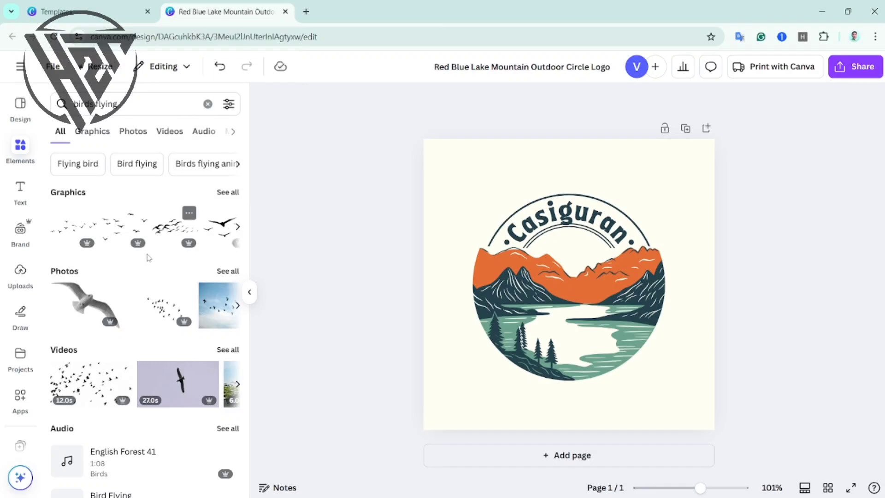
Step: Add a flying birds photo to the design, shrink it and place it in the sky beneath the curved Casiguran name
drag(179, 299, 509, 235)
drag(726, 364, 584, 256)
mouse_move(583, 256)
mouse_down()
mouse_move(592, 256)
mouse_move(572, 260)
mouse_move(579, 253)
mouse_up()
drag(587, 257, 595, 263)
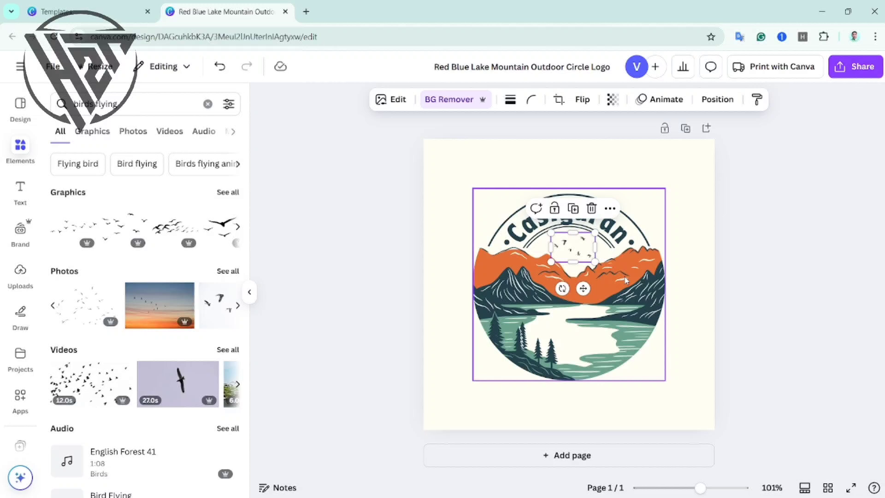
click(652, 226)
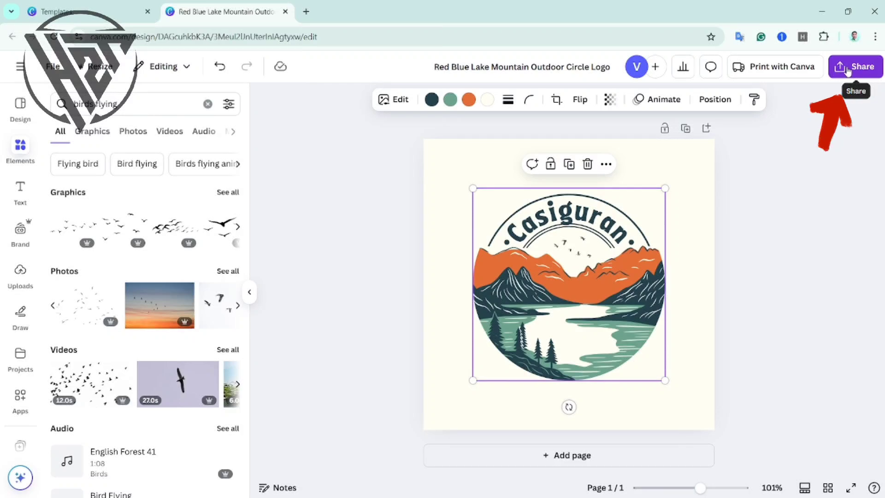
Step: Open the download settings for the logo design
click(849, 69)
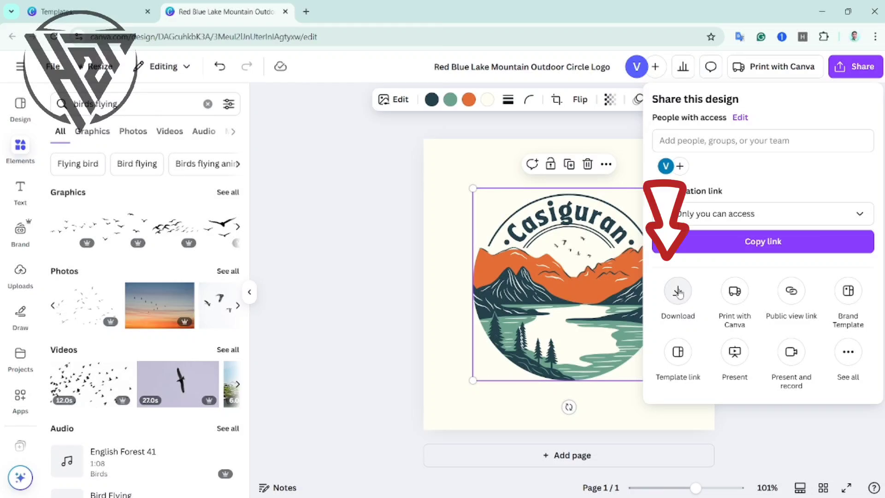
click(678, 292)
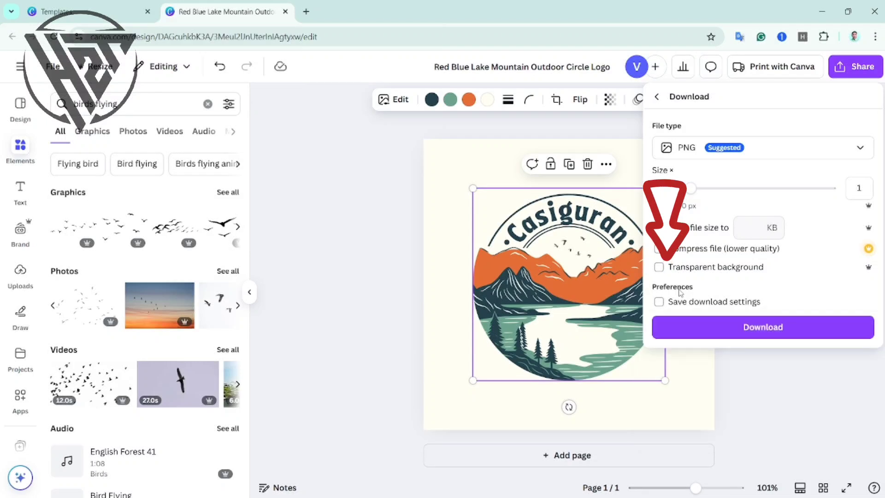